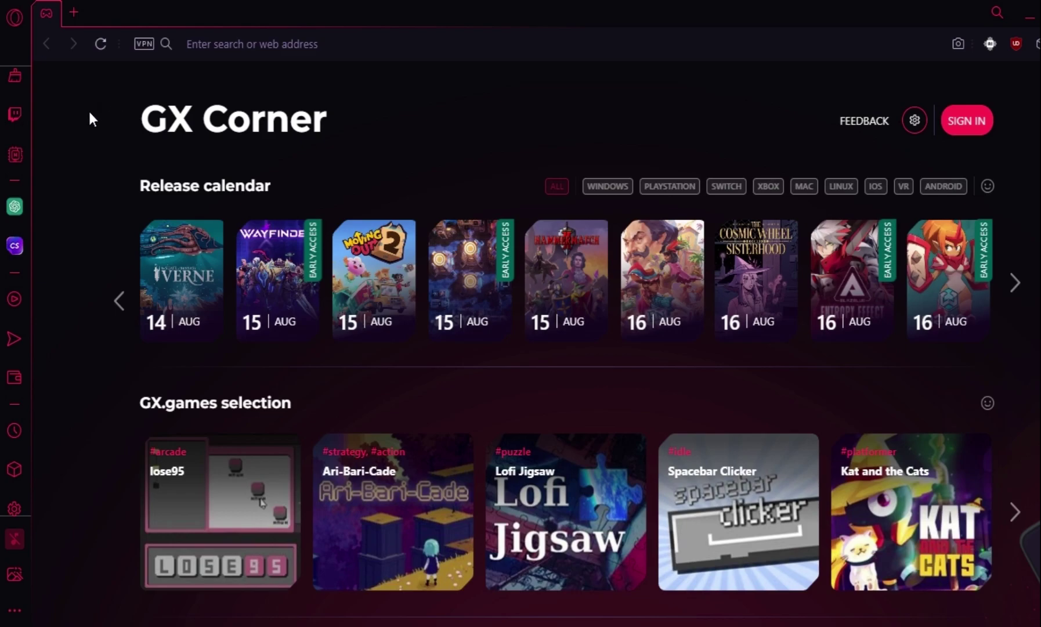
Open Opera GX Settings from the O menu to reach the GX options.
left_click(14, 21)
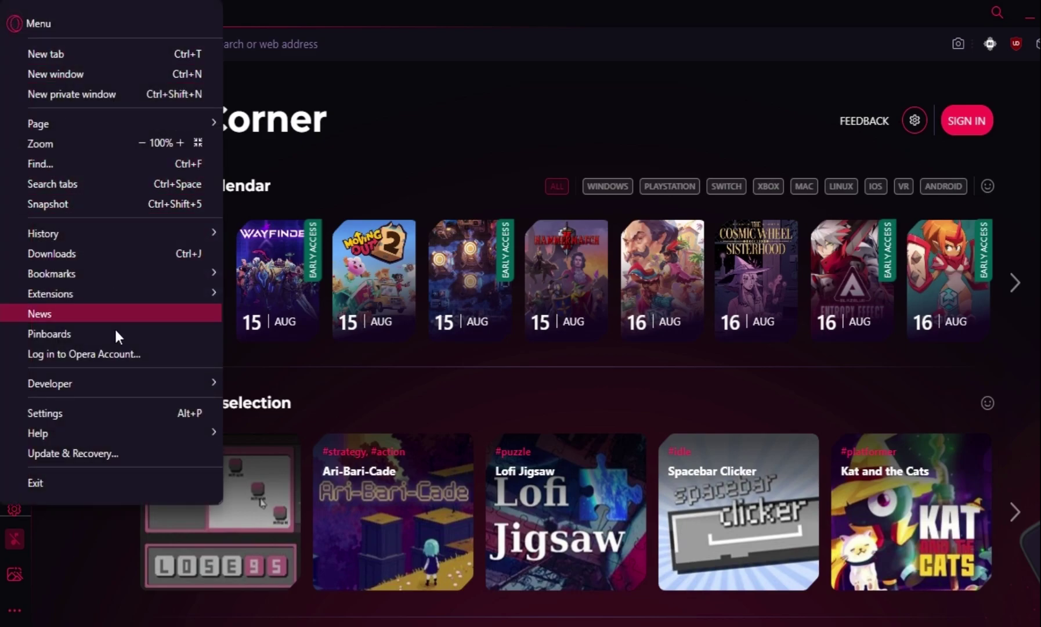
left_click(94, 414)
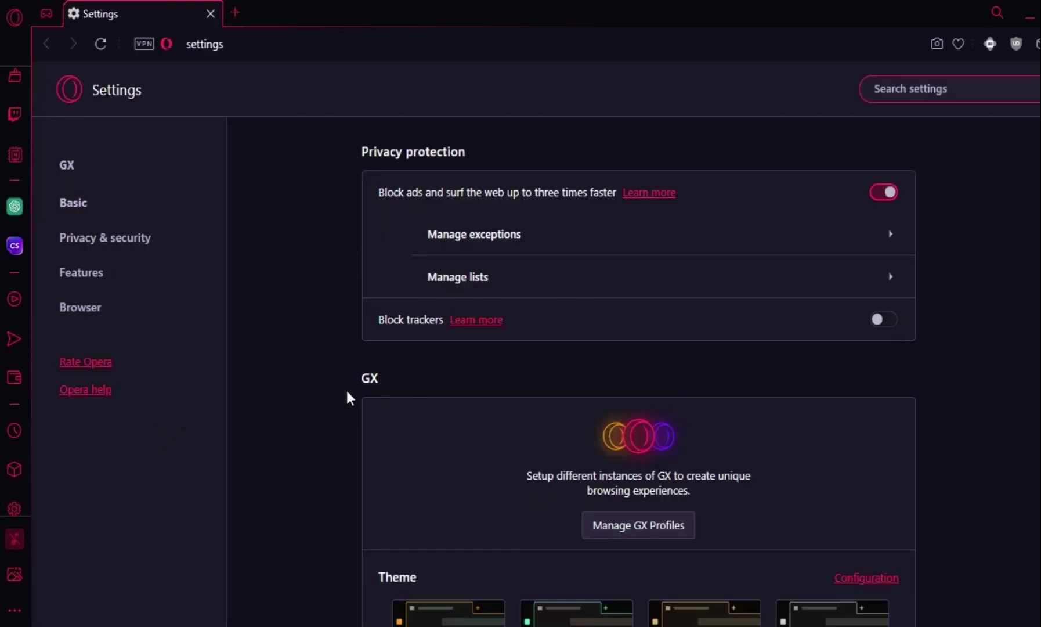
scroll(350, 322, "down", 1)
scroll(311, 325, "down", 1)
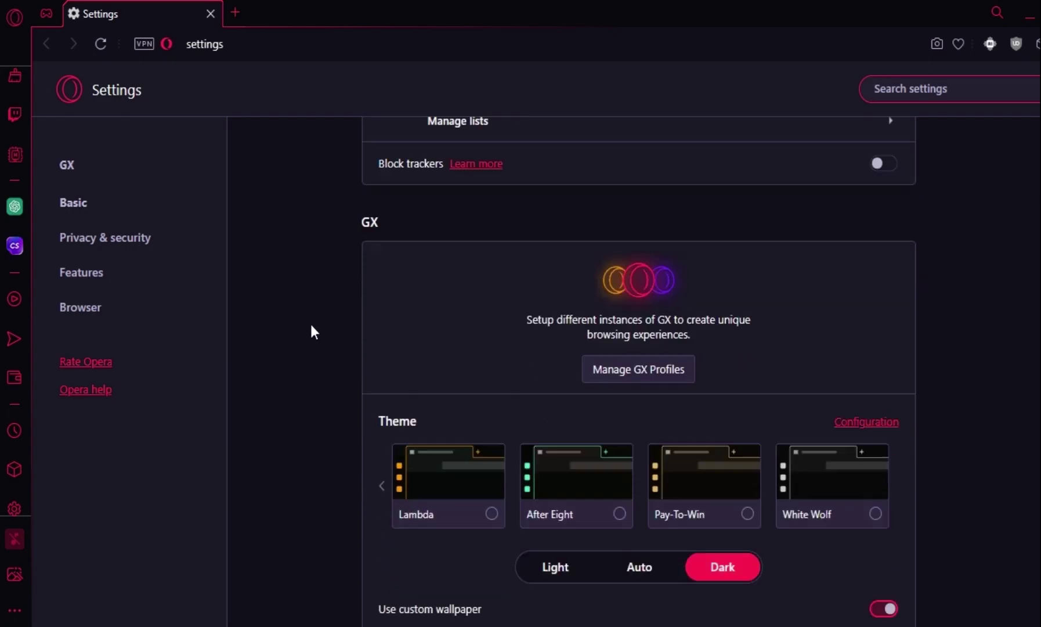
scroll(329, 309, "down", 3)
scroll(329, 316, "down", 1)
scroll(331, 312, "down", 2)
scroll(331, 312, "down", 3)
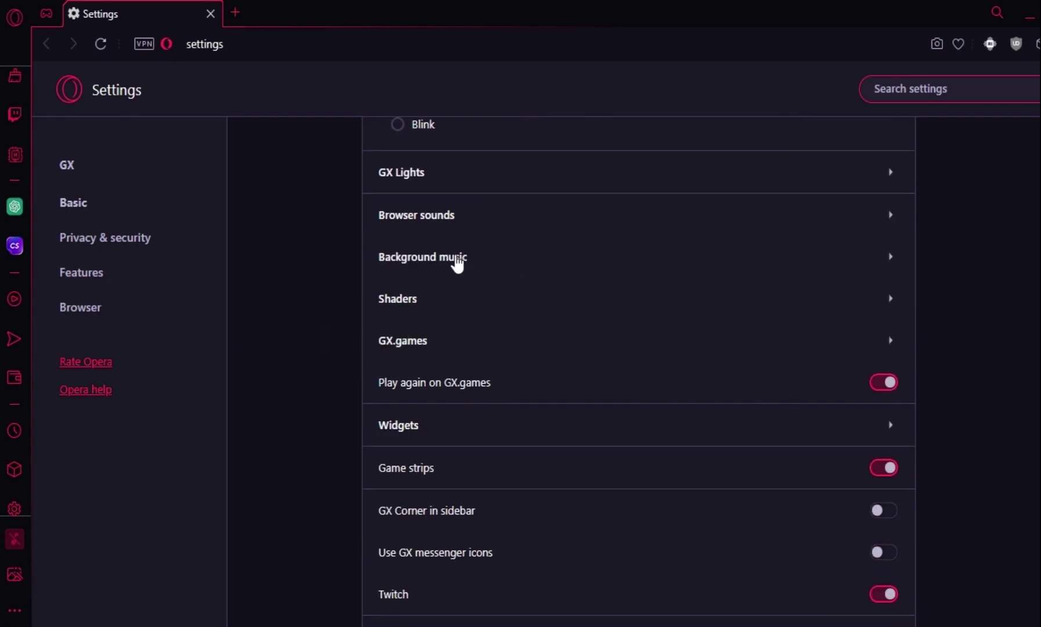
scroll(480, 261, "up", 1)
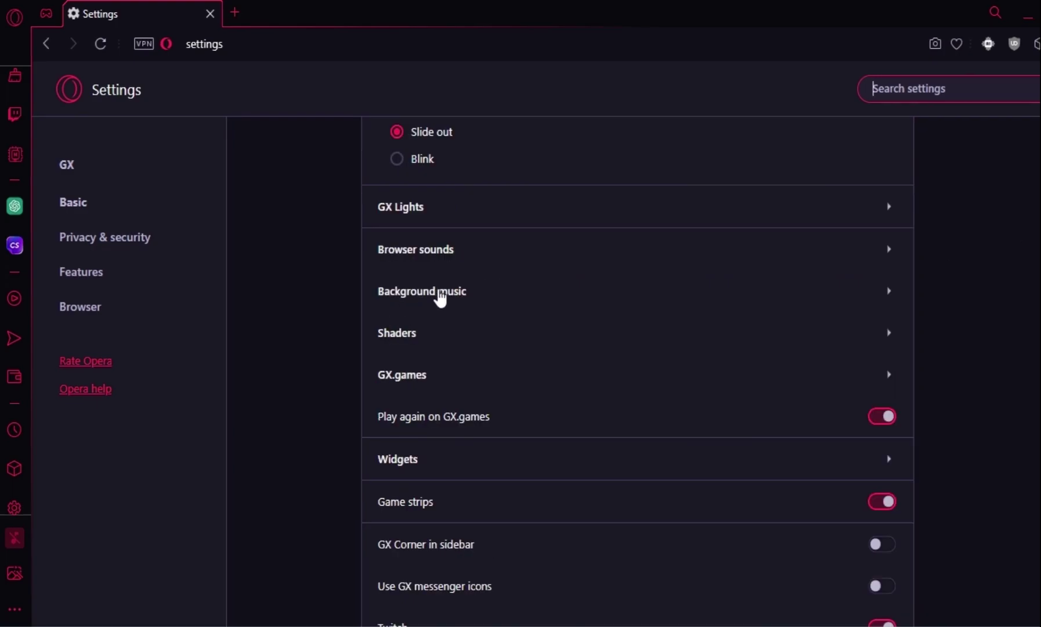
Open the Background music settings and switch the music off and back on.
left_click(439, 299)
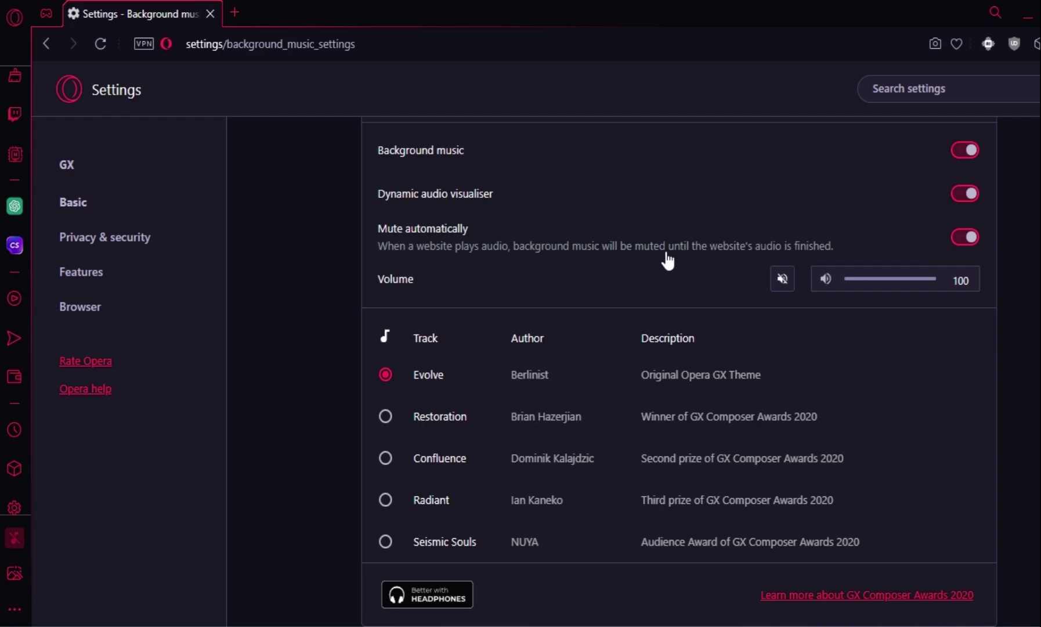
scroll(489, 252, "up", 2)
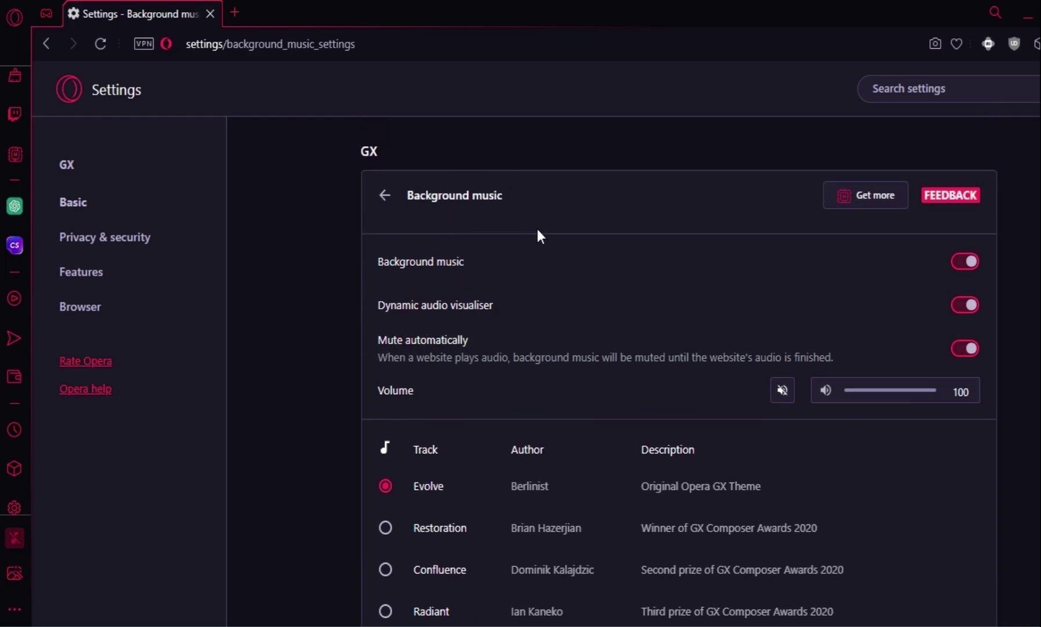
left_click(965, 262)
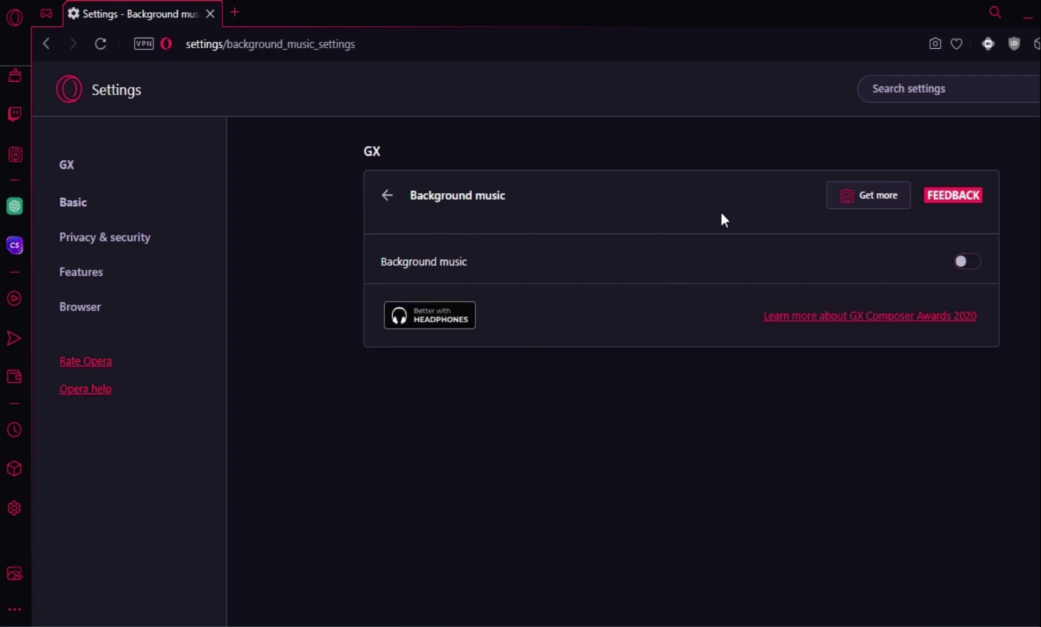
left_click(966, 261)
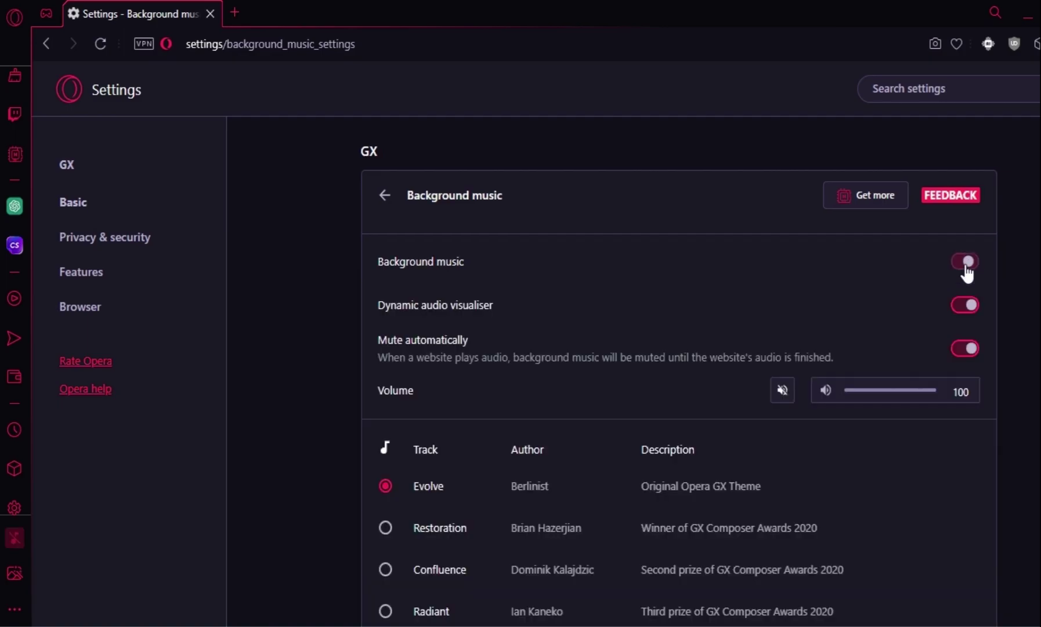
scroll(498, 430, "down", 2)
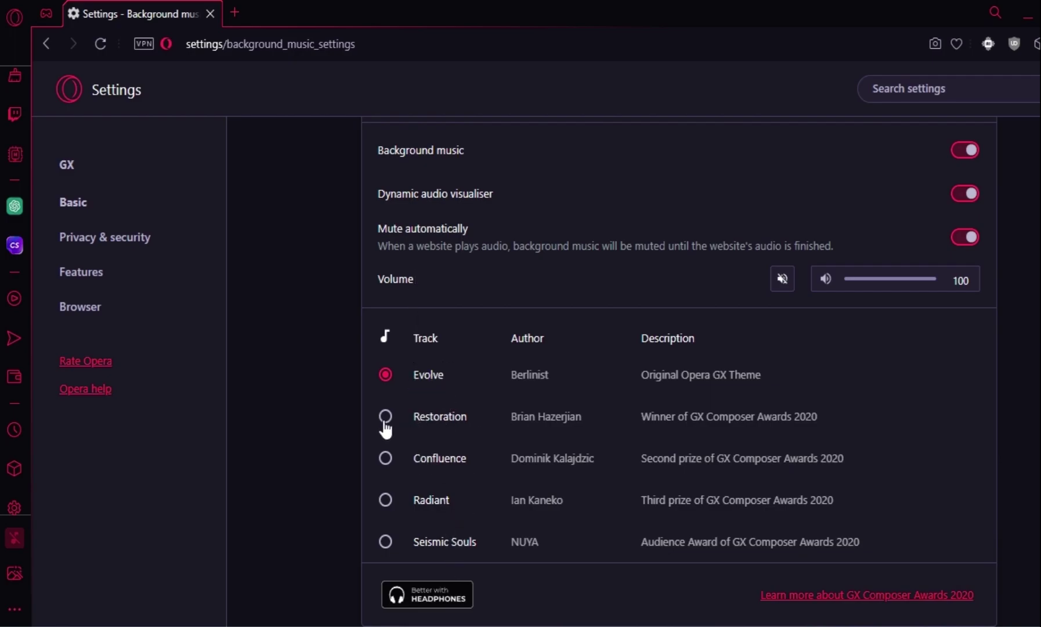
Sample the Restoration and Confluence tracks, reselect Evolve, then switch the music off.
left_click(385, 419)
left_click(386, 459)
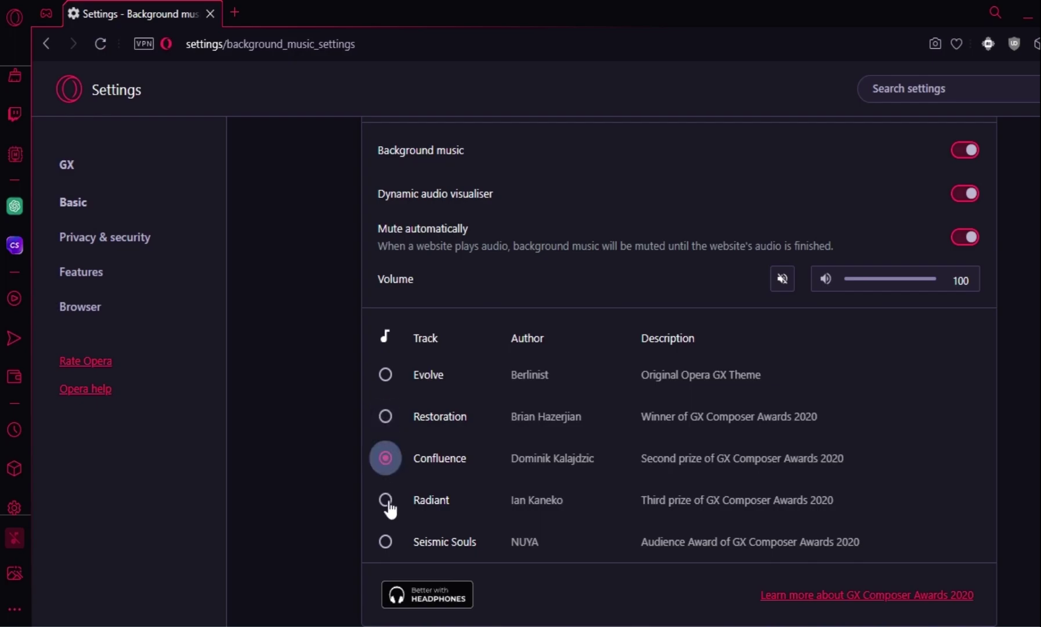
left_click(388, 376)
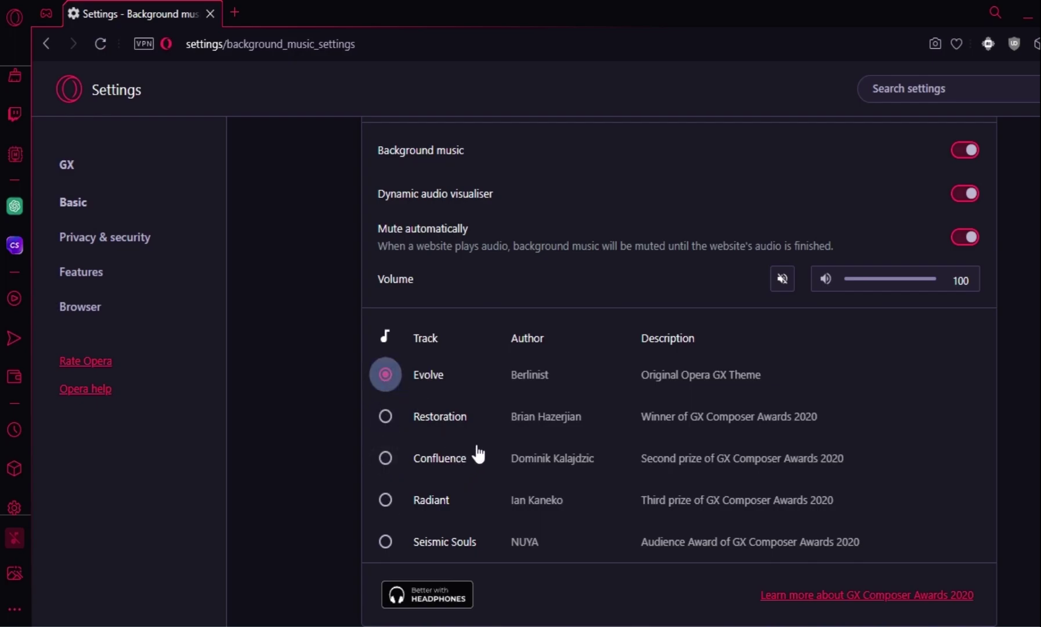
scroll(541, 435, "up", 2)
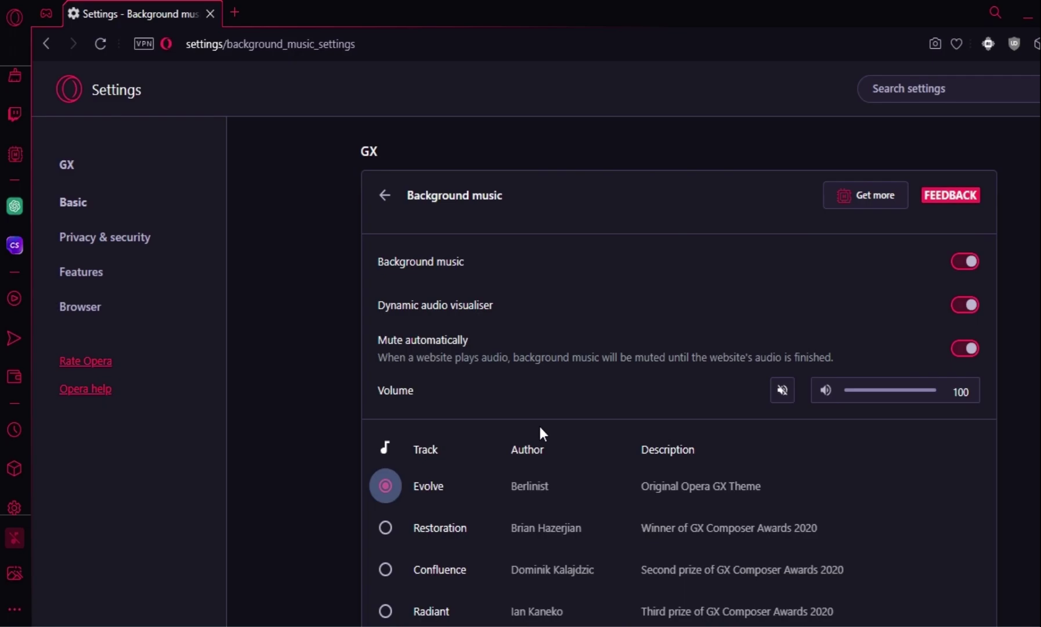
left_click(692, 262)
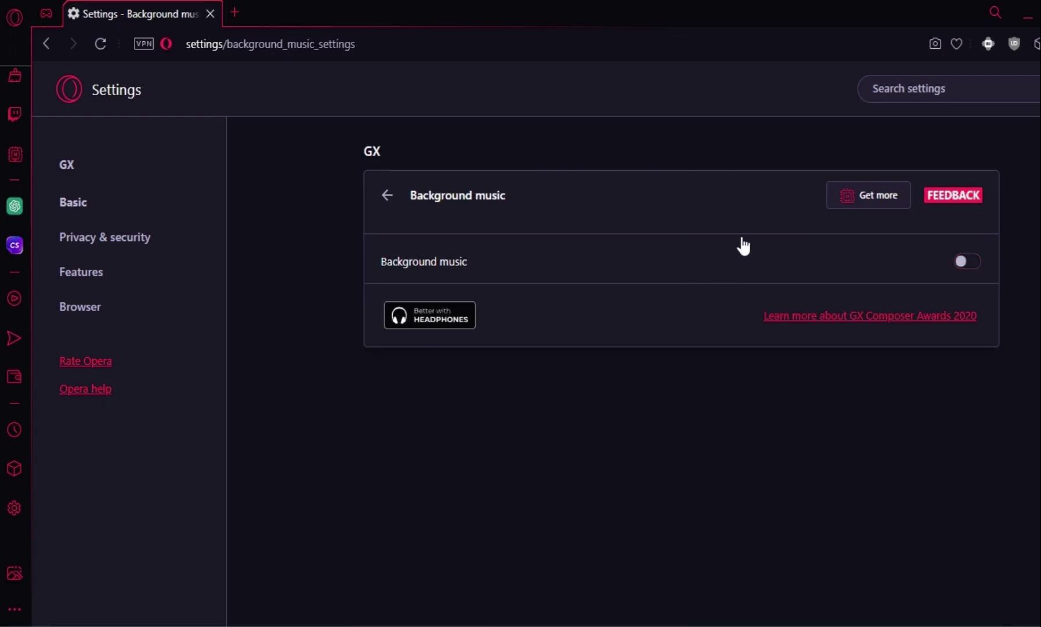
Turn background music back on and search GX.store mods for 'Cyberpunk'.
left_click(972, 259)
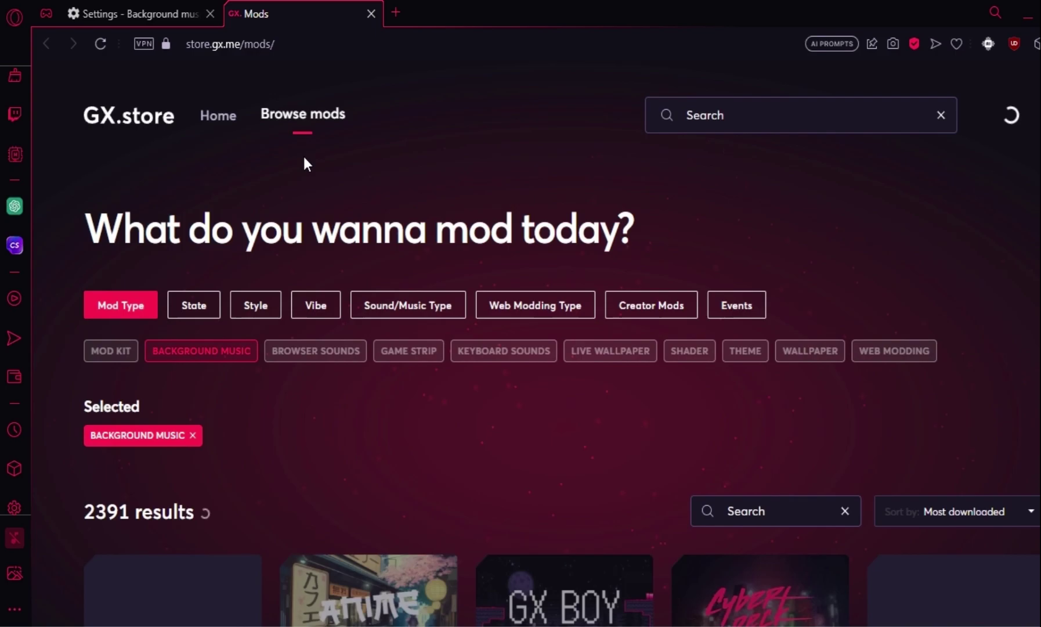
scroll(305, 310, "down", 1)
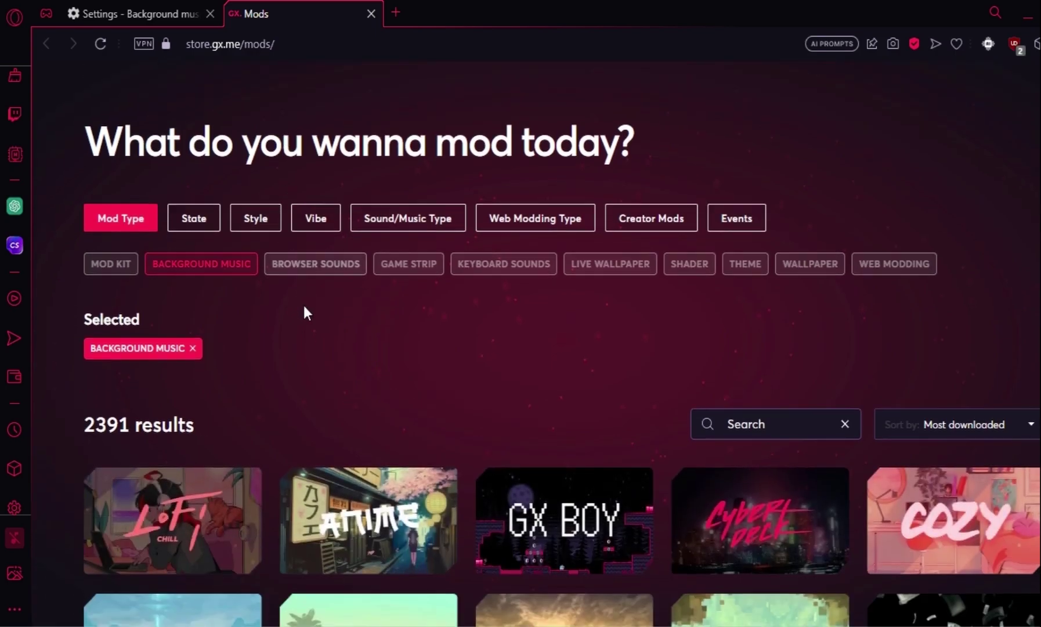
scroll(269, 365, "down", 1)
scroll(166, 372, "down", 1)
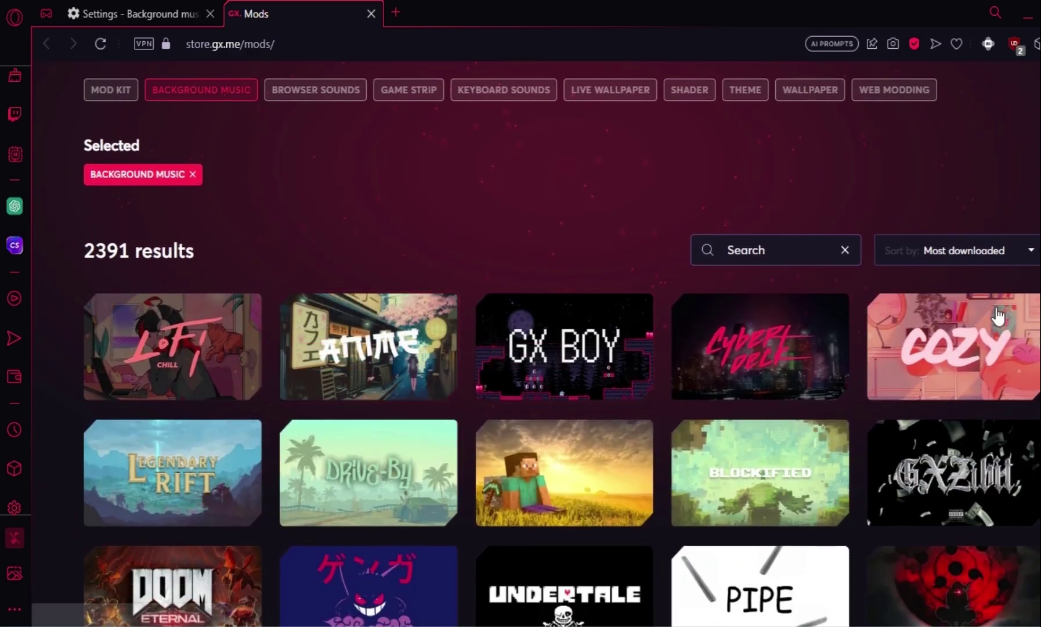
scroll(558, 398, "down", 1)
scroll(558, 407, "down", 2)
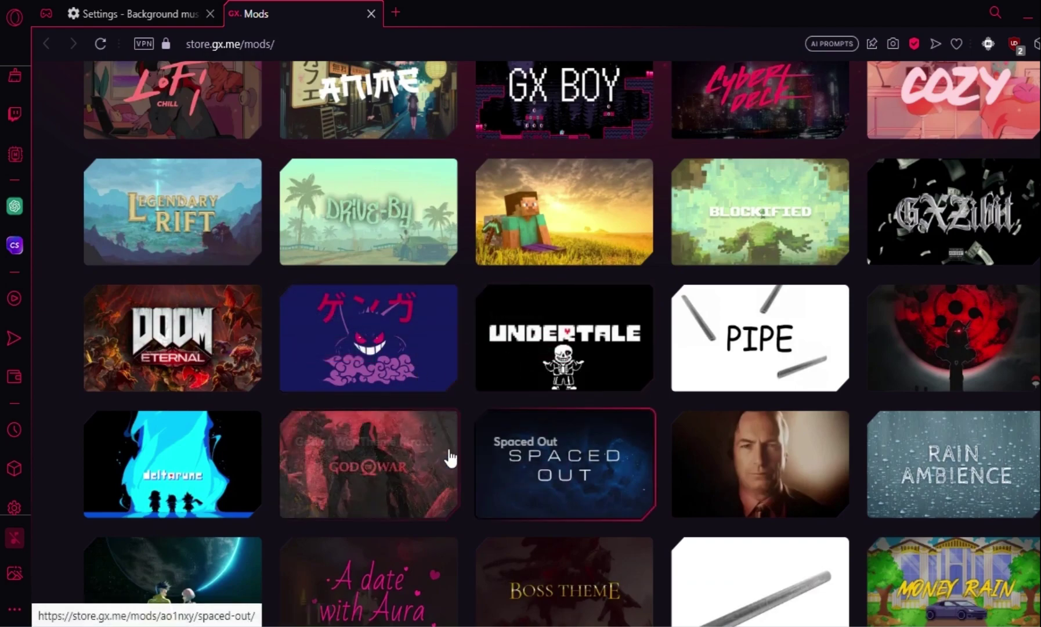
scroll(94, 435, "down", 1)
scroll(65, 448, "down", 2)
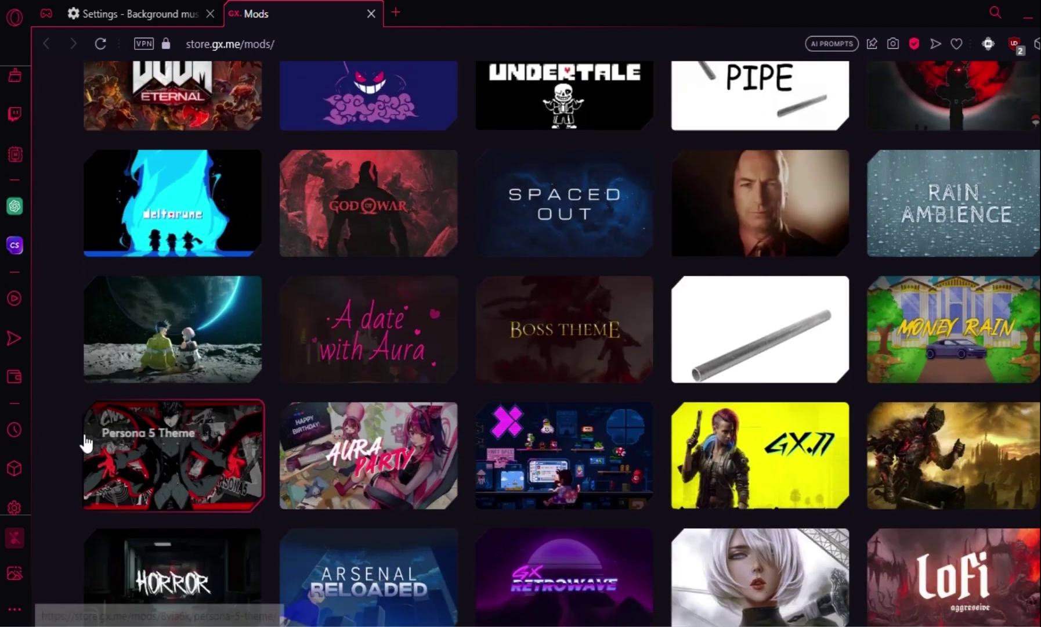
scroll(76, 426, "up", 3)
scroll(489, 399, "up", 7)
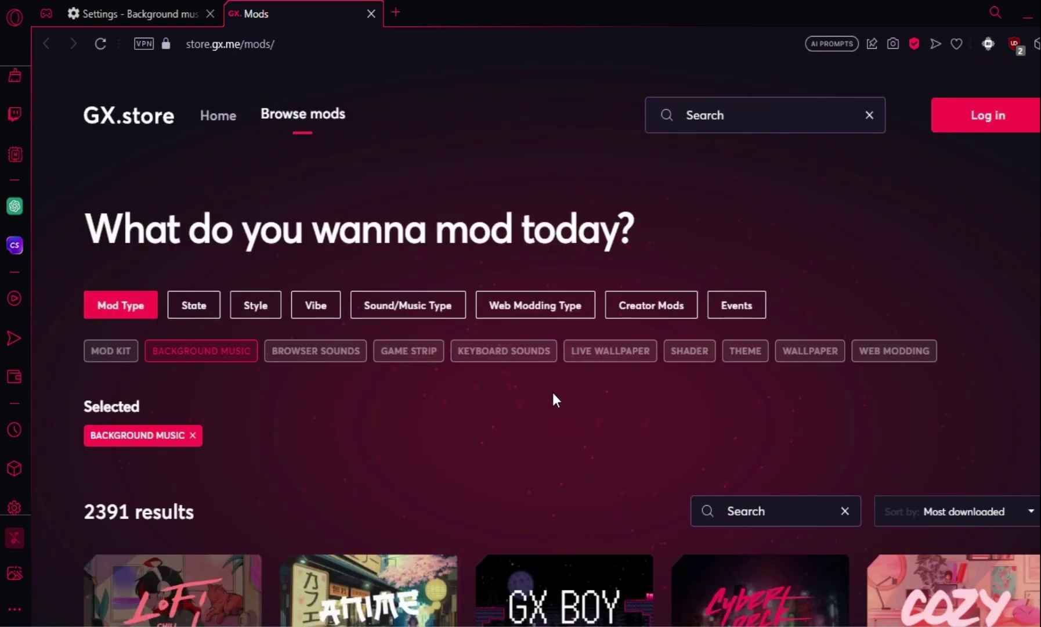
left_click(722, 115)
type("Cy")
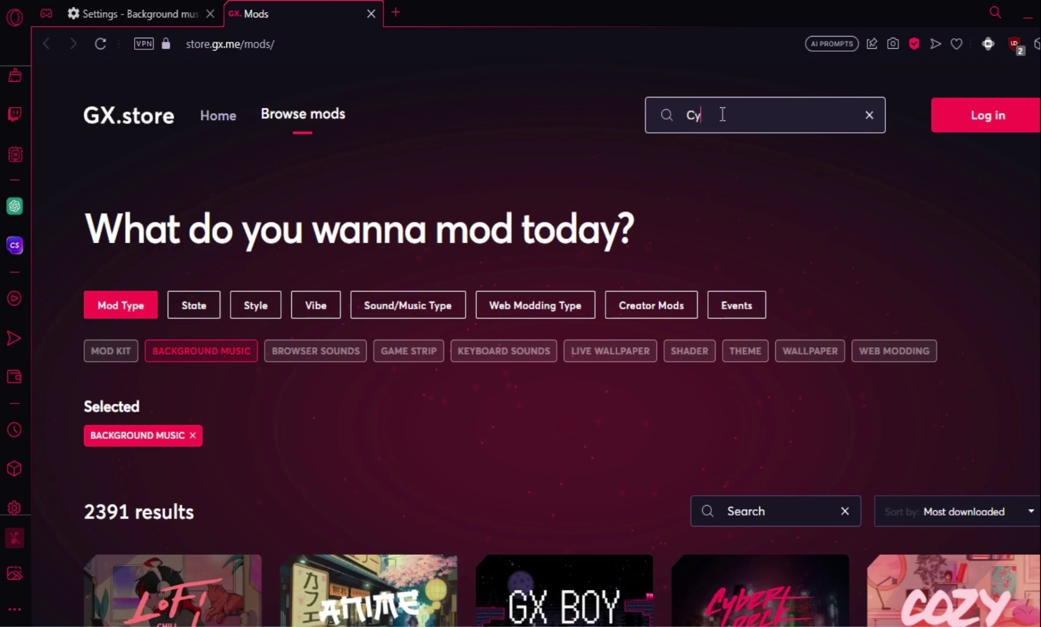
type("berpunk")
key("Return")
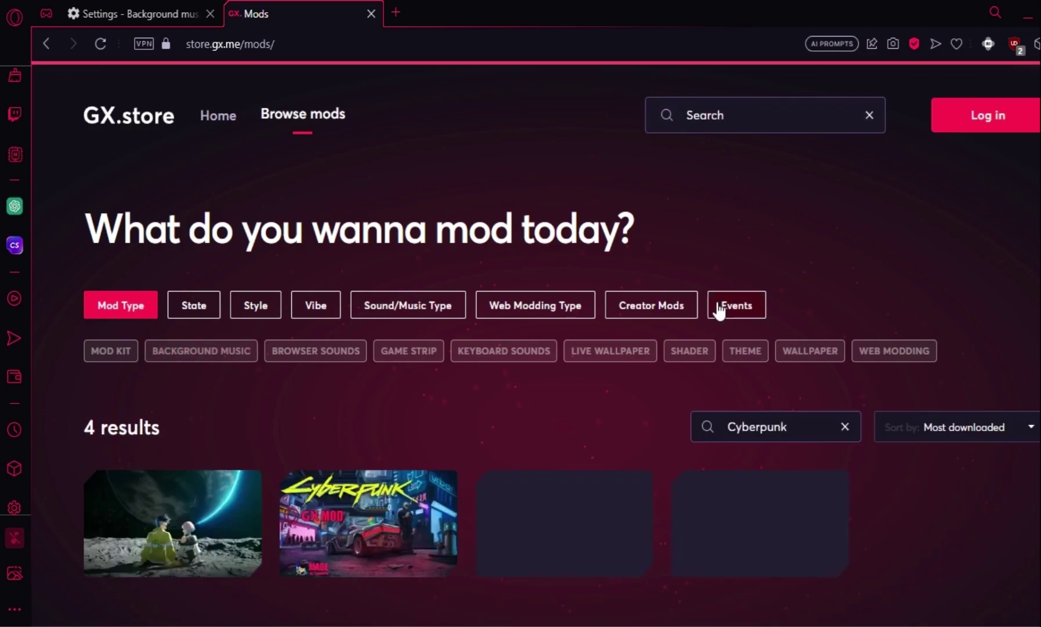
scroll(563, 302, "down", 2)
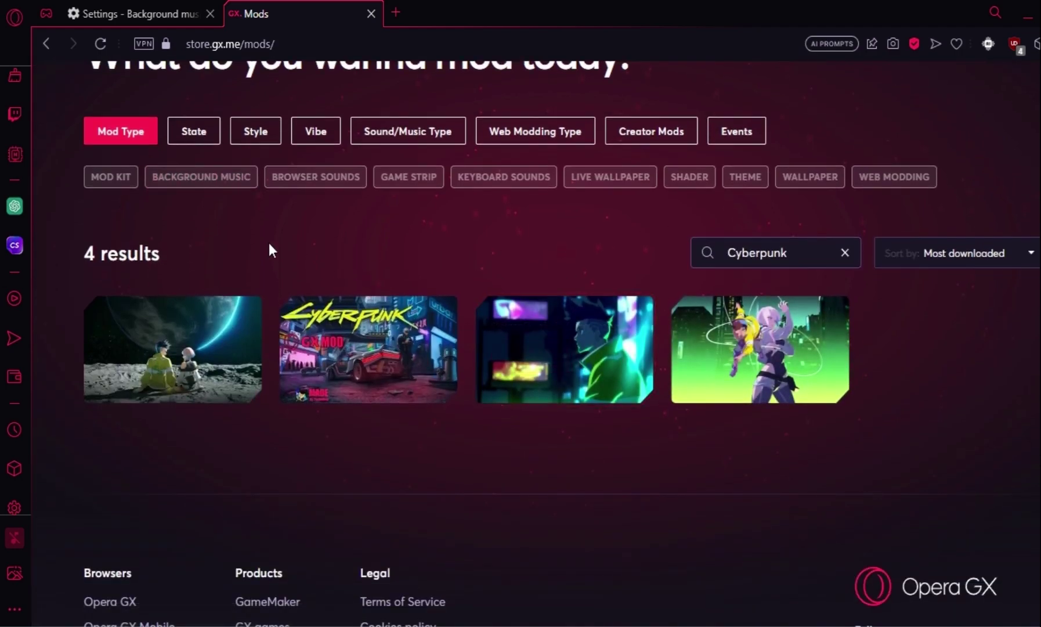
scroll(440, 264, "up", 2)
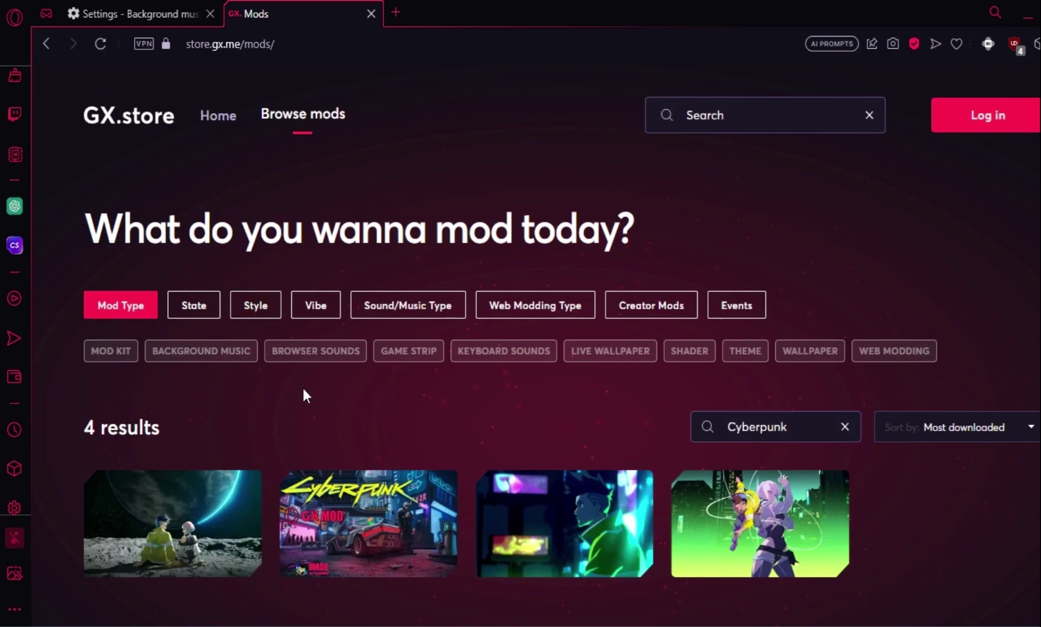
Filter the Cyberpunk results to Background Music and install CyberPunk: Edgerunners (David).
left_click(208, 357)
scroll(232, 419, "down", 3)
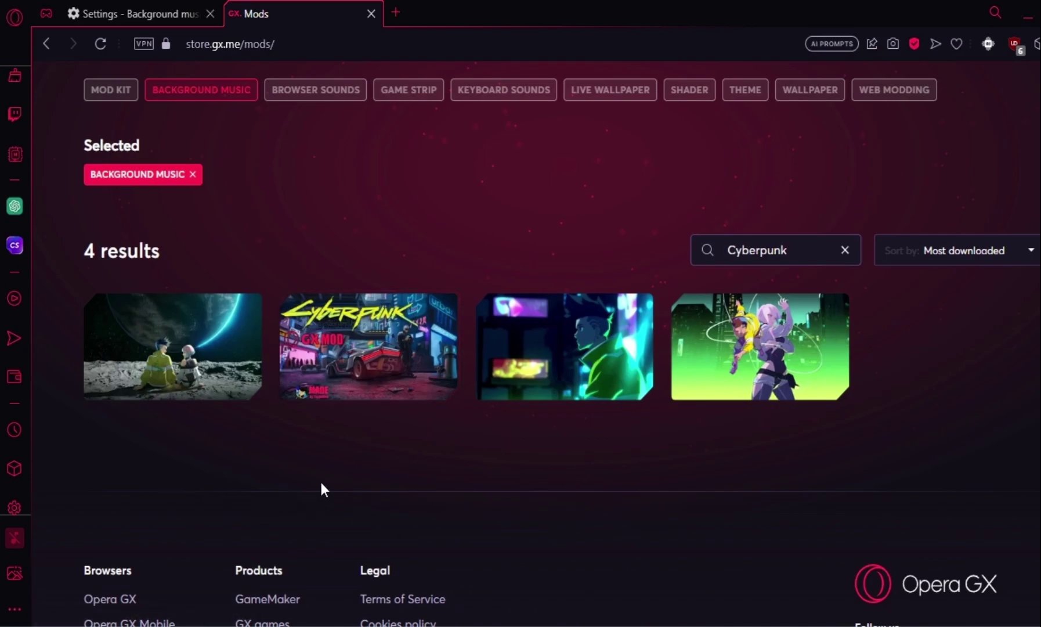
left_click(570, 334)
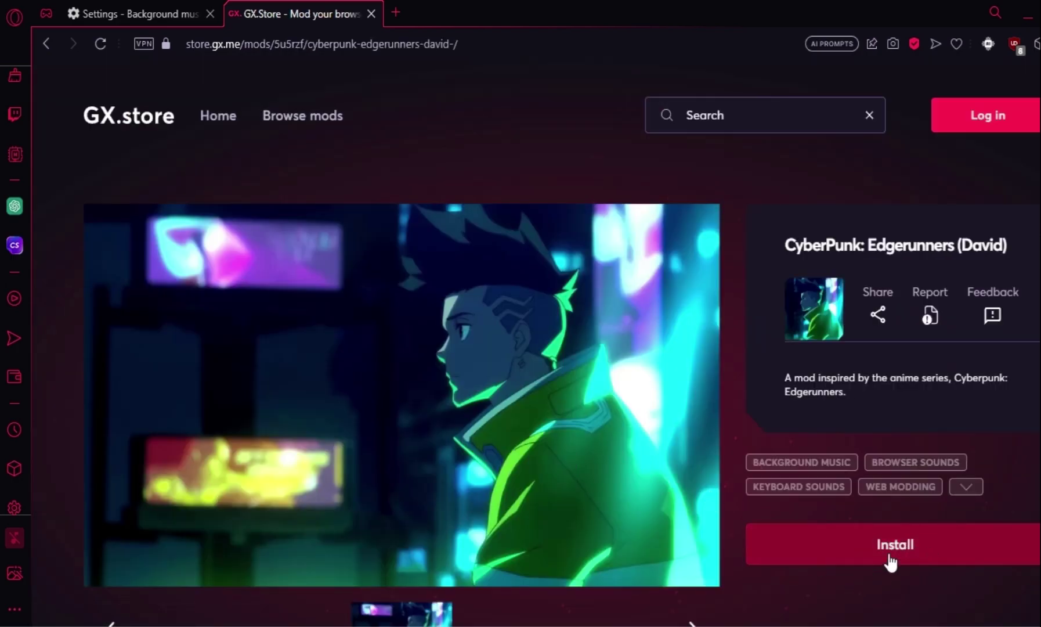
left_click(944, 558)
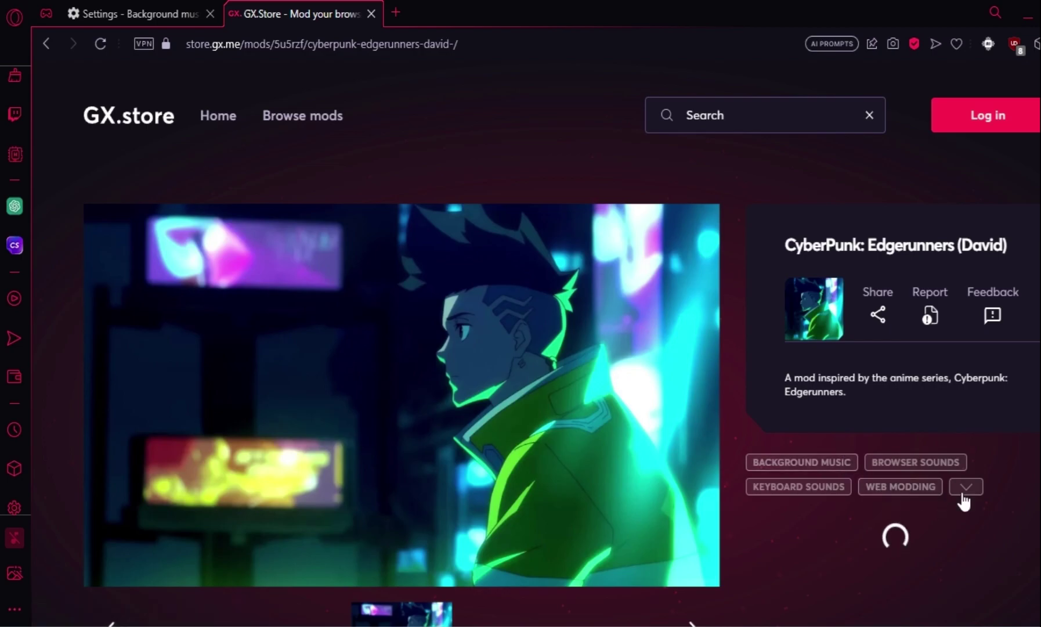
scroll(876, 469, "down", 1)
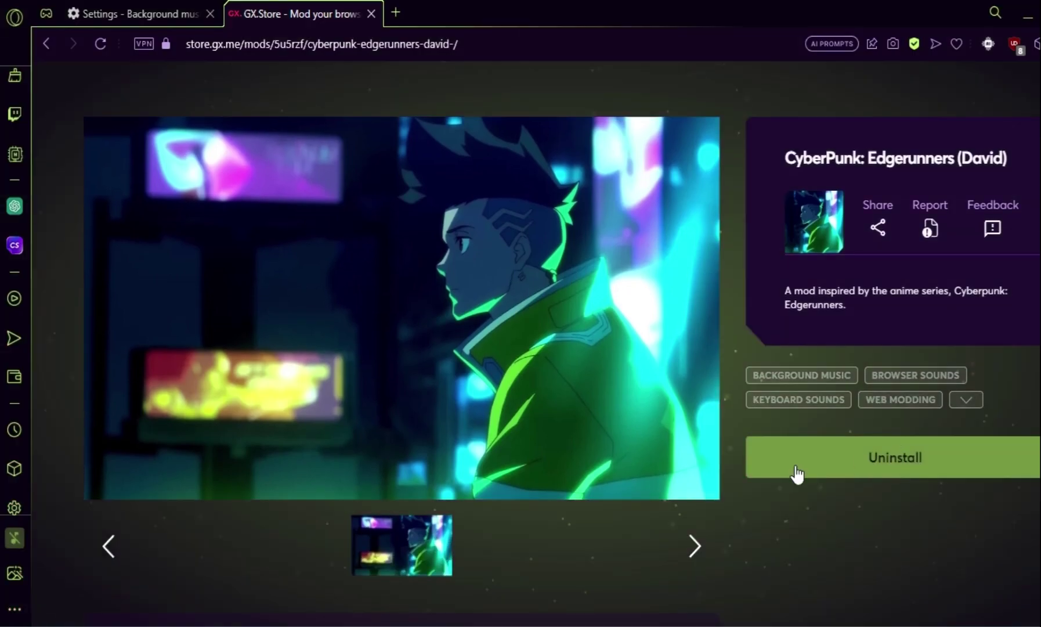
scroll(345, 376, "up", 1)
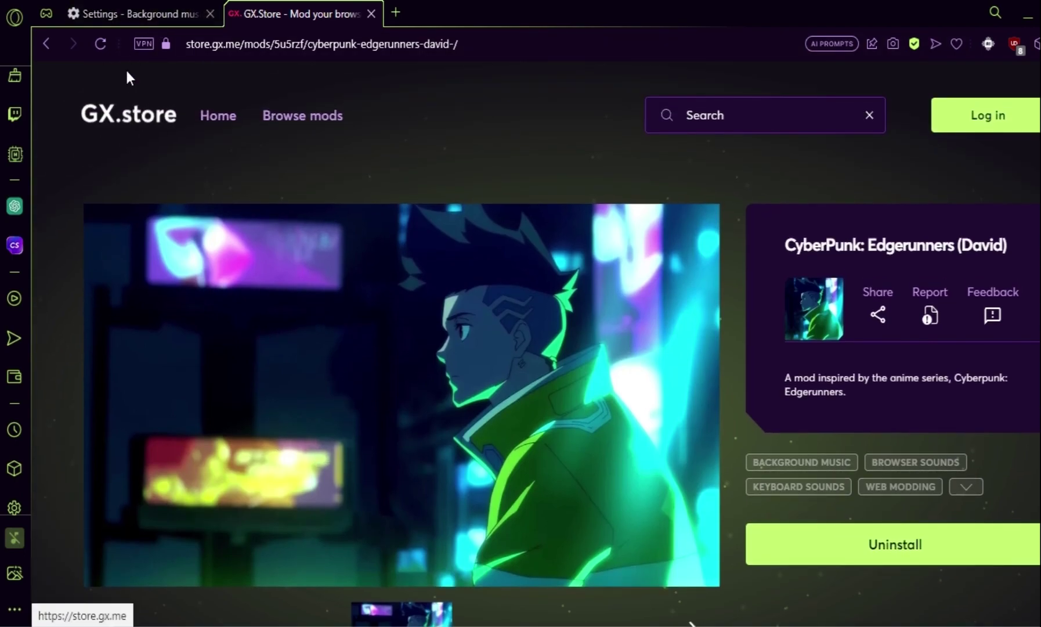
Back in the background music settings, lower the volume to 2 and mute it.
left_click(122, 12)
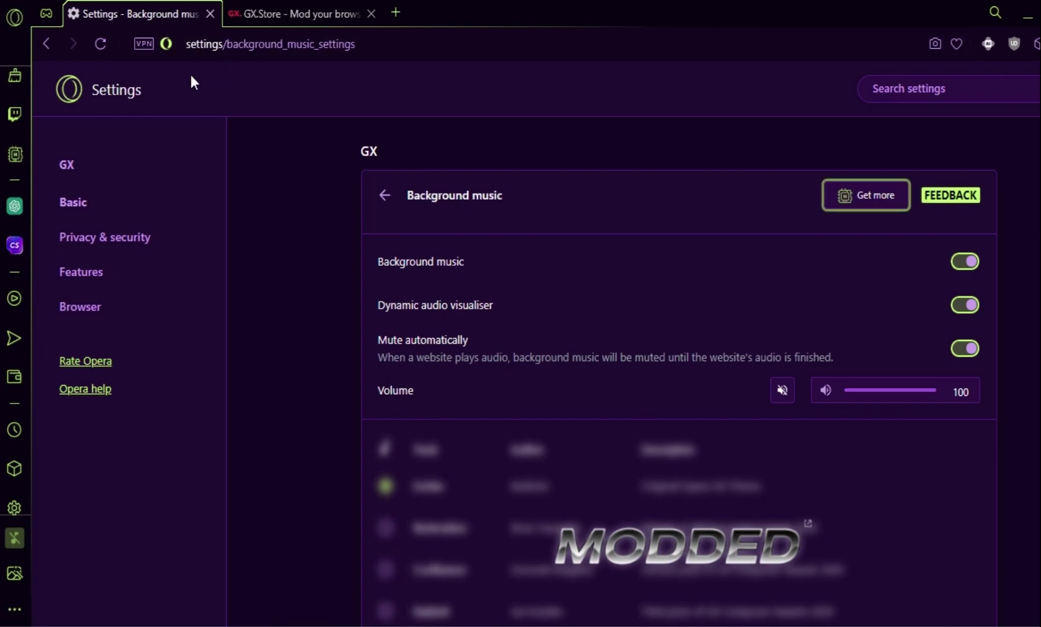
scroll(529, 269, "down", 2)
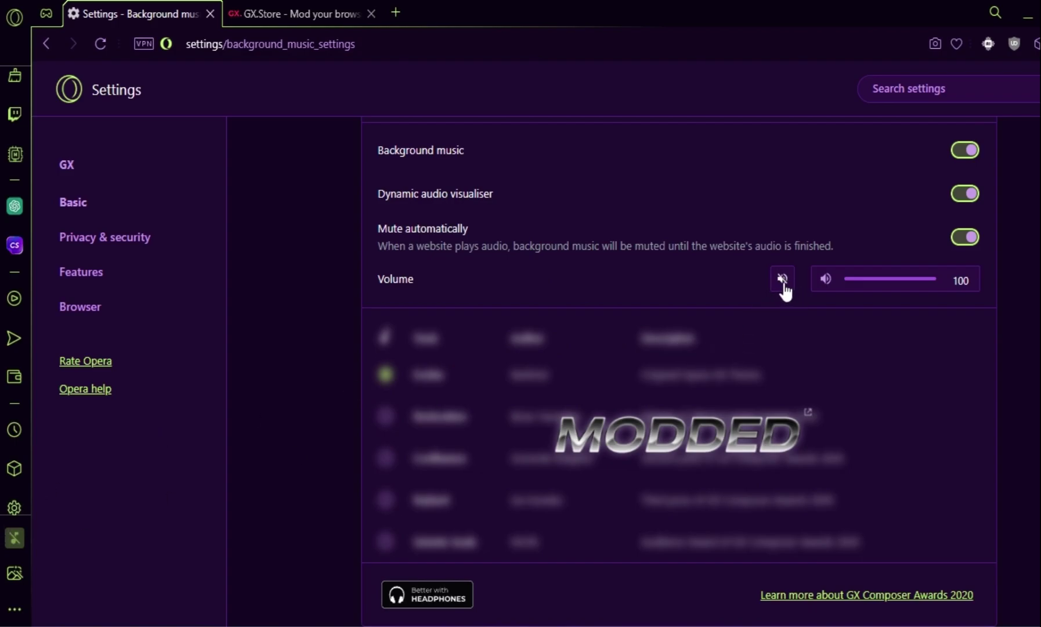
left_click_drag(878, 280, 853, 284)
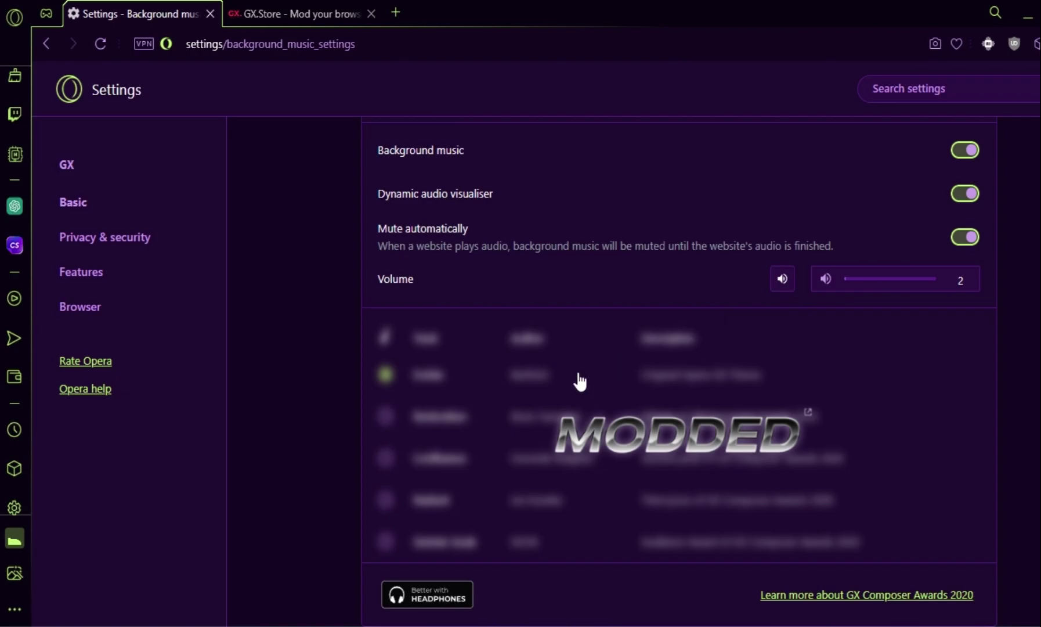
left_click(777, 281)
Disable Edgerunners' browser sounds, web modding, theme and other extras, keeping Background music enabled.
left_click(801, 423)
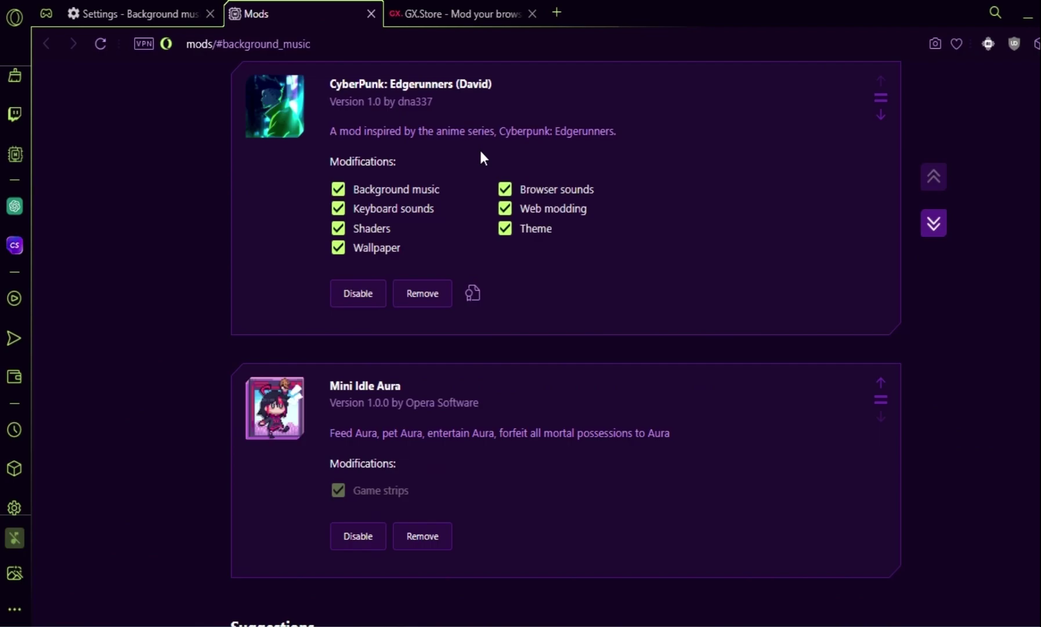
left_click(510, 189)
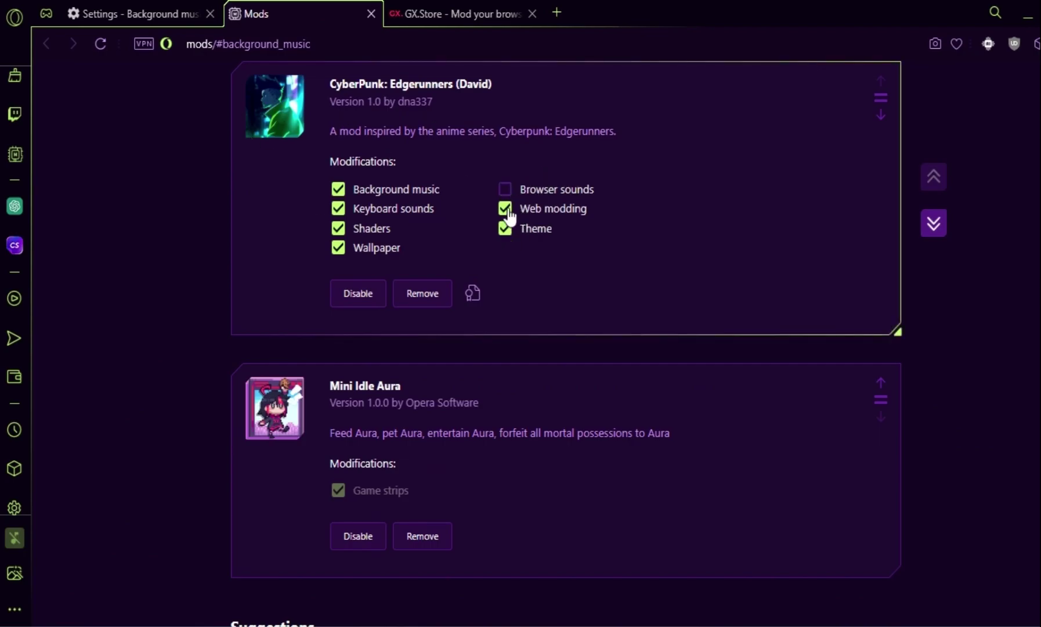
left_click(504, 209)
left_click(505, 229)
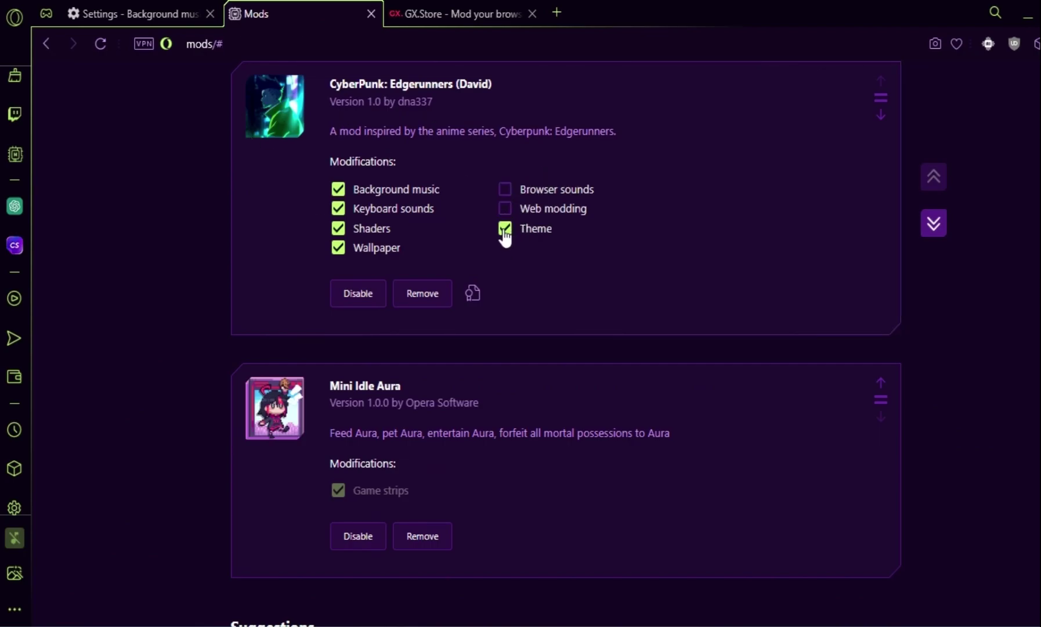
left_click(339, 210)
left_click(338, 247)
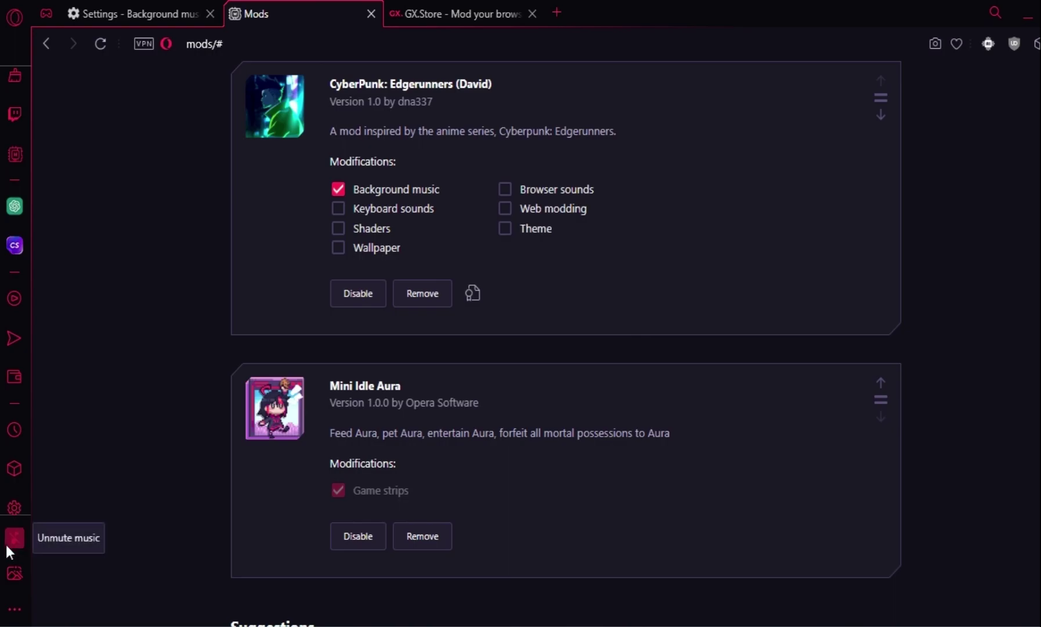
In the background music settings, unmute the music and drag its volume slider to 0.
left_click(143, 10)
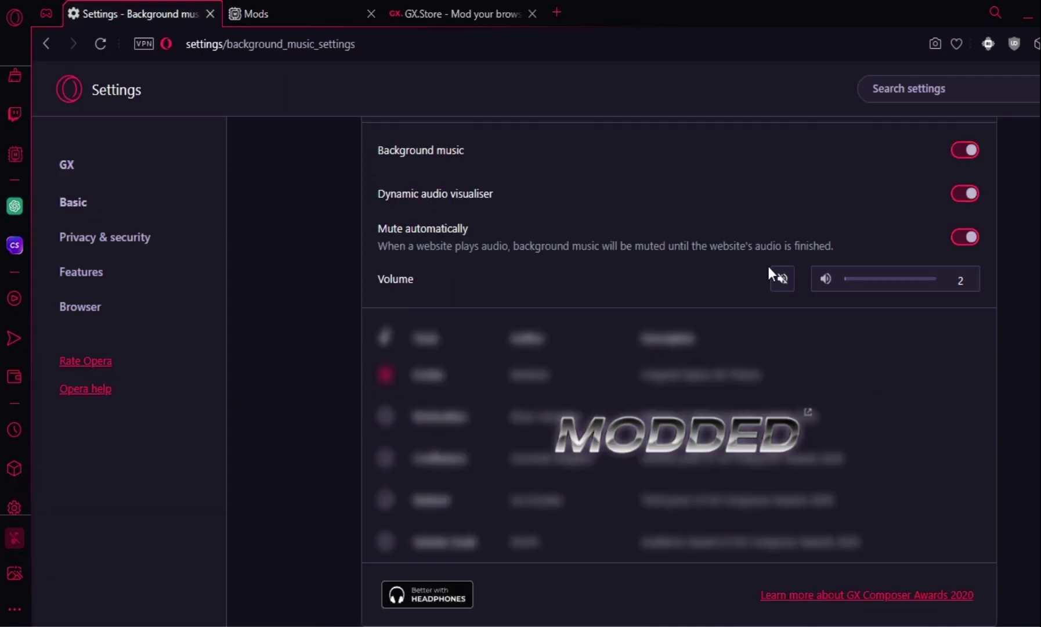
left_click(782, 281)
left_click_drag(851, 285, 800, 282)
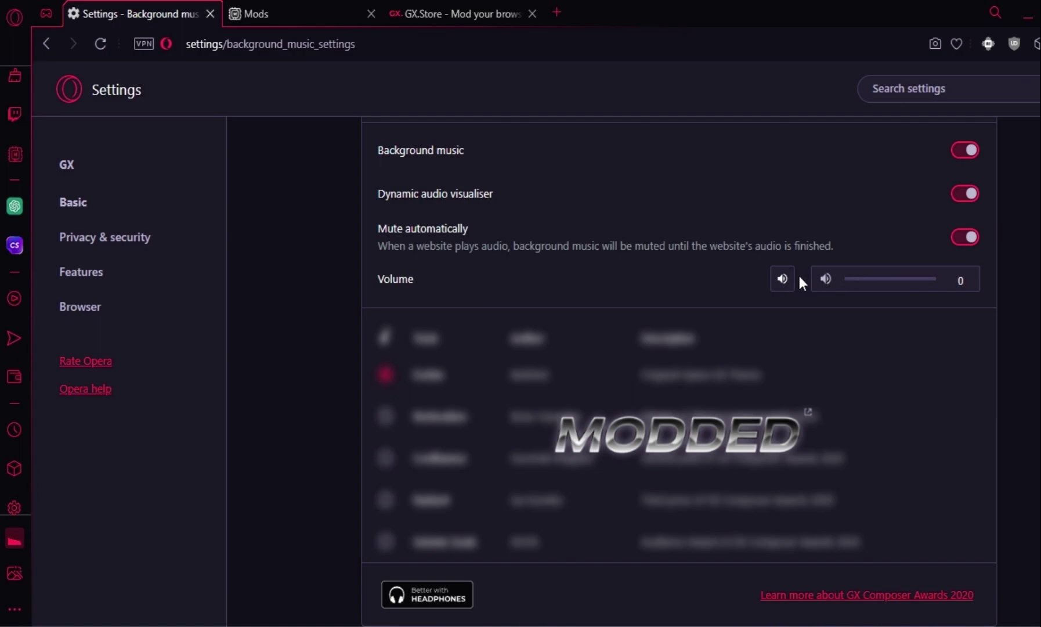